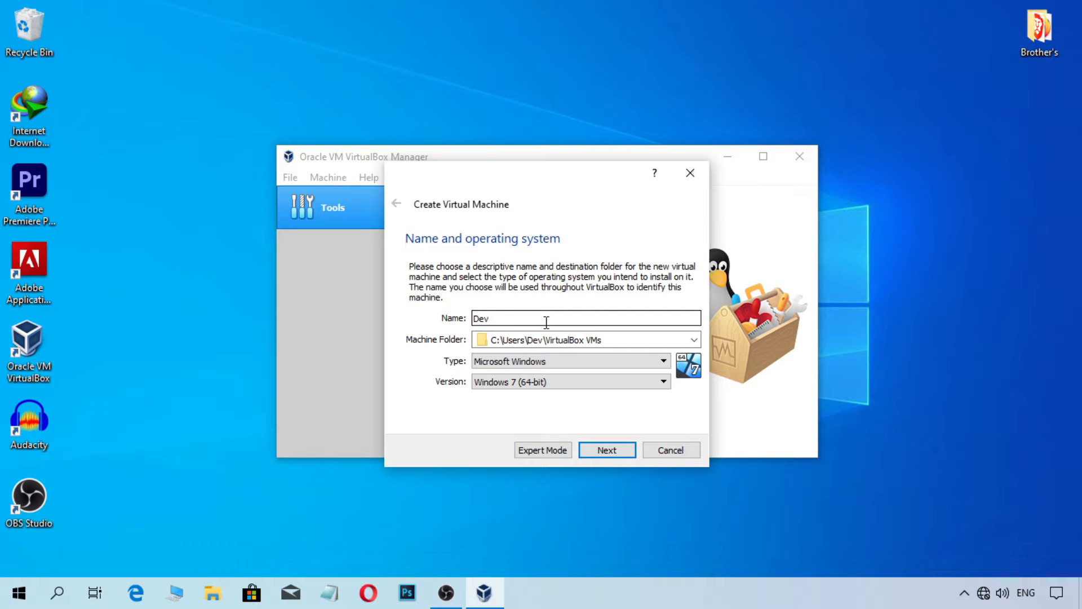
# Set the new virtual machine's type to Microsoft Windows and its version to Windows 10 (64-bit), and continue to the memory settings
pyautogui.click(499, 362)
pyautogui.click(505, 373)
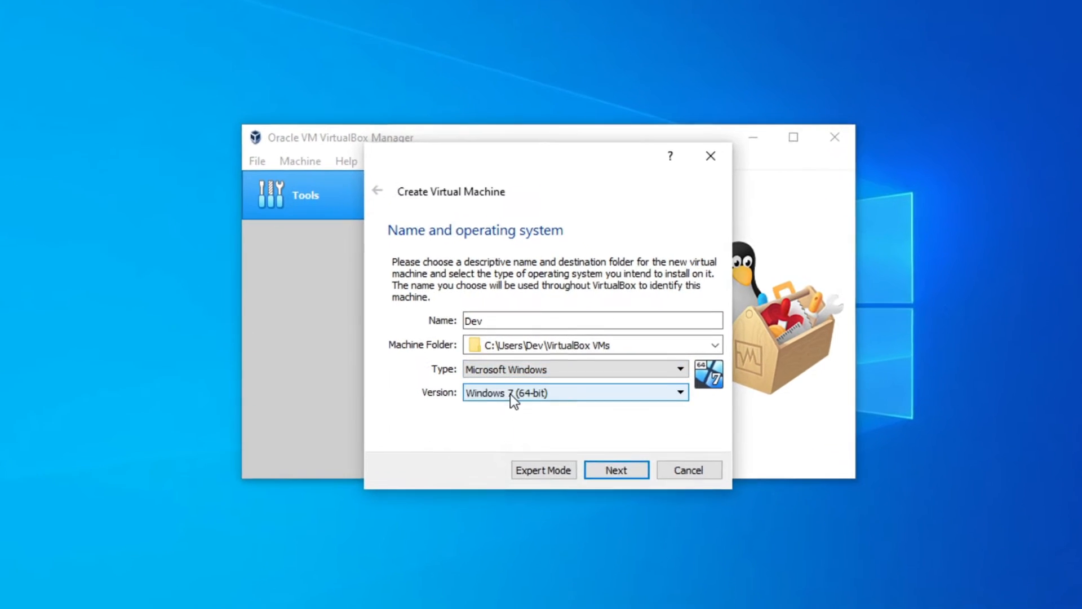
pyautogui.click(509, 394)
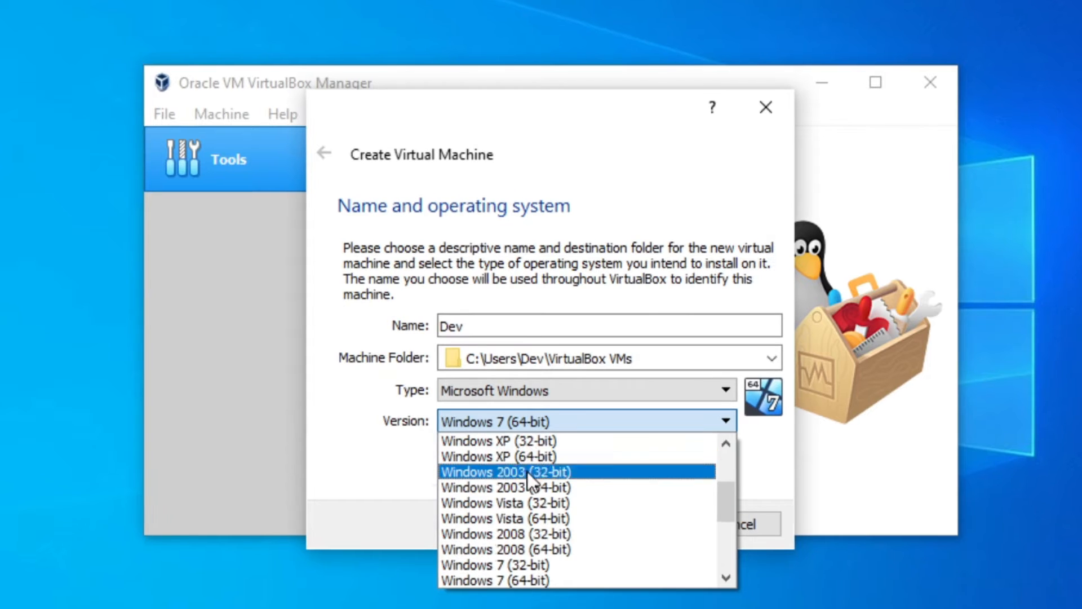
pyautogui.scroll(-4, 530, 482)
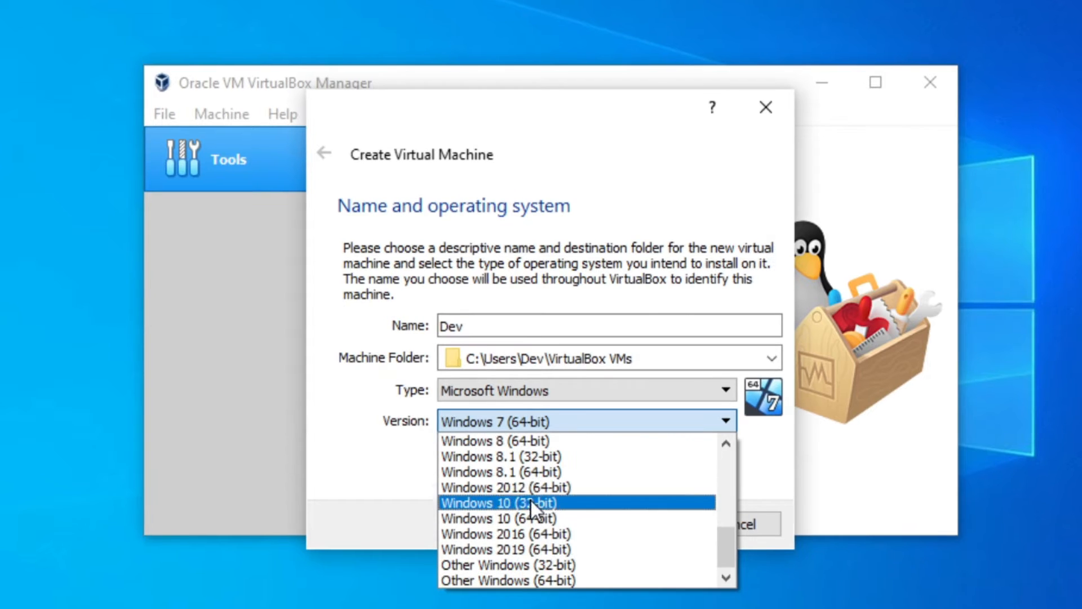
pyautogui.click(551, 519)
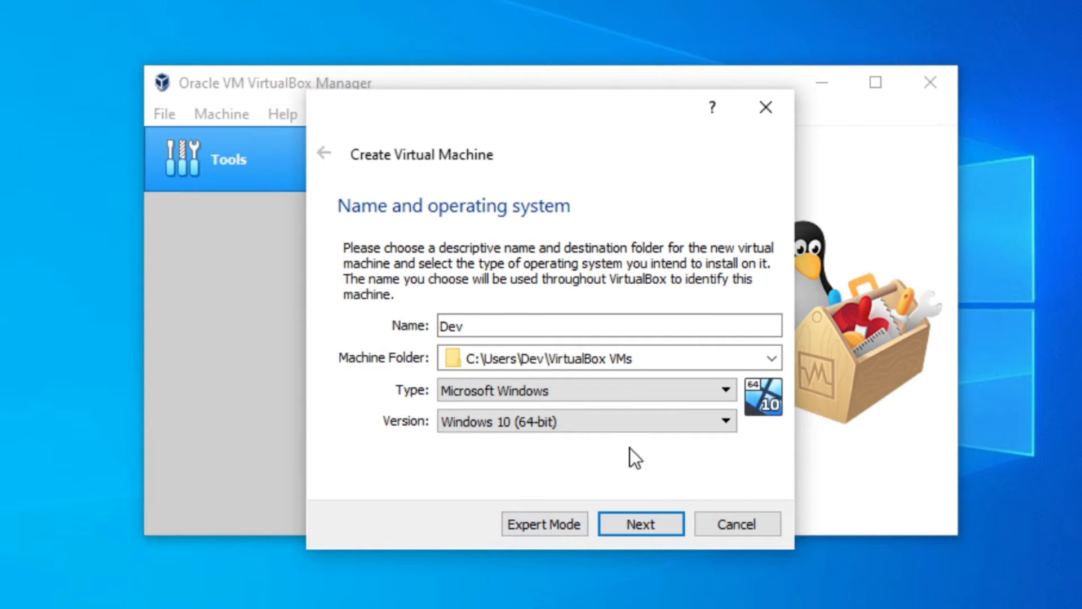
pyautogui.click(641, 527)
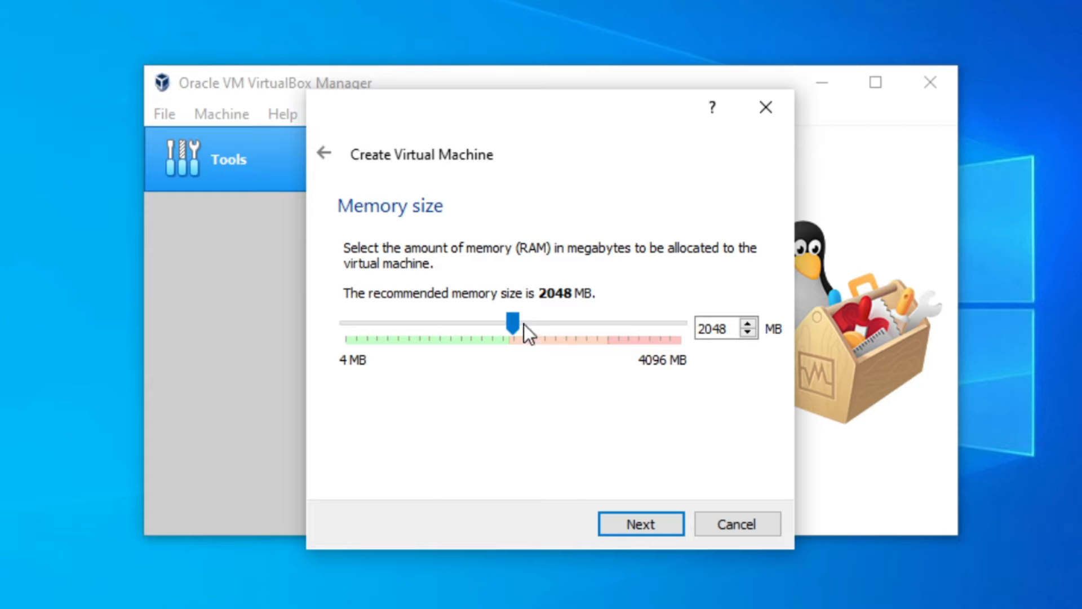
# Keep the memory size at 2048 MB and create a new virtual hard disk of type VDI (VirtualBox Disk Image)
pyautogui.click(630, 516)
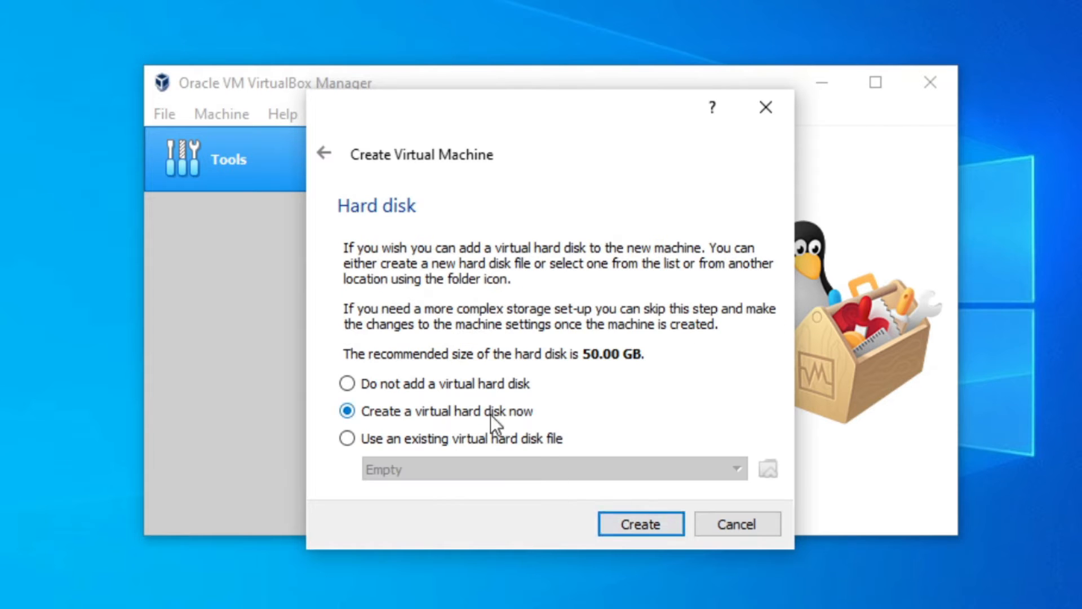
pyautogui.click(631, 519)
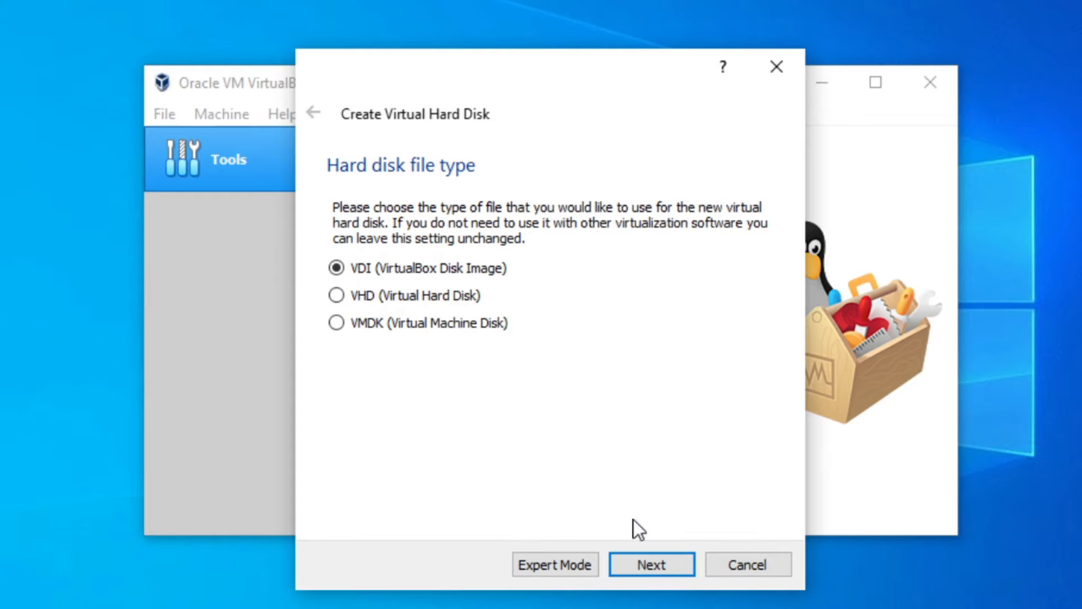
pyautogui.click(455, 299)
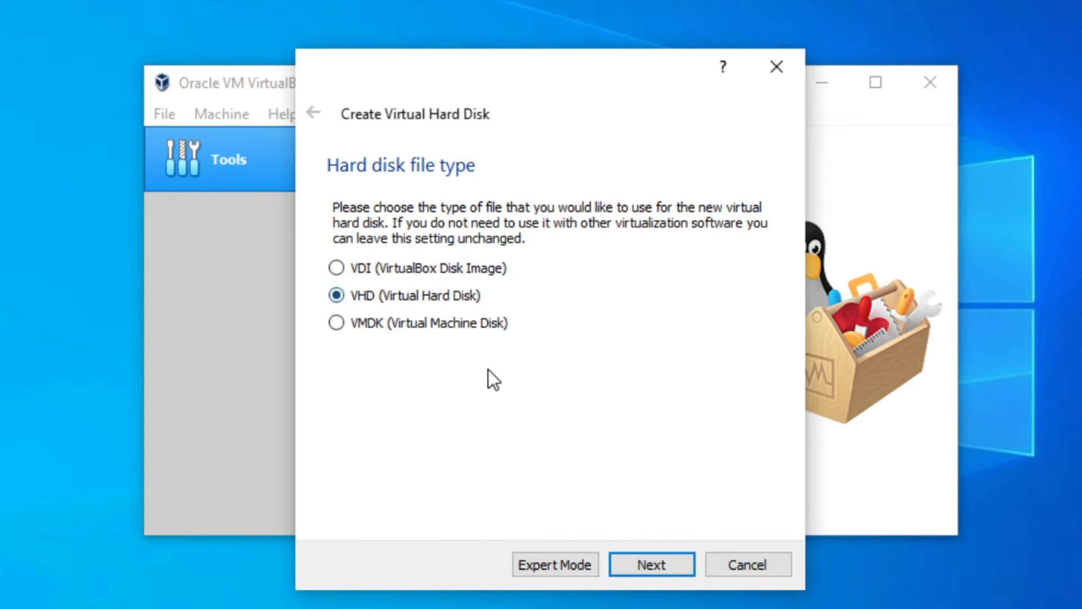
pyautogui.click(462, 272)
pyautogui.click(654, 564)
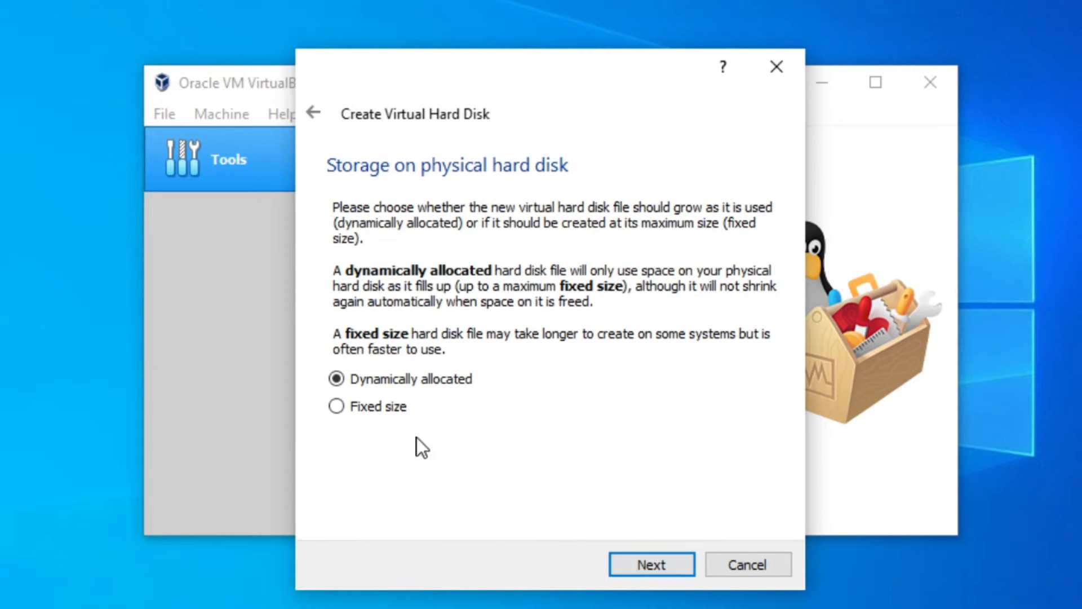
# Create the virtual hard disk as a fixed size disk of about 22.31 GB
pyautogui.click(388, 406)
pyautogui.click(625, 558)
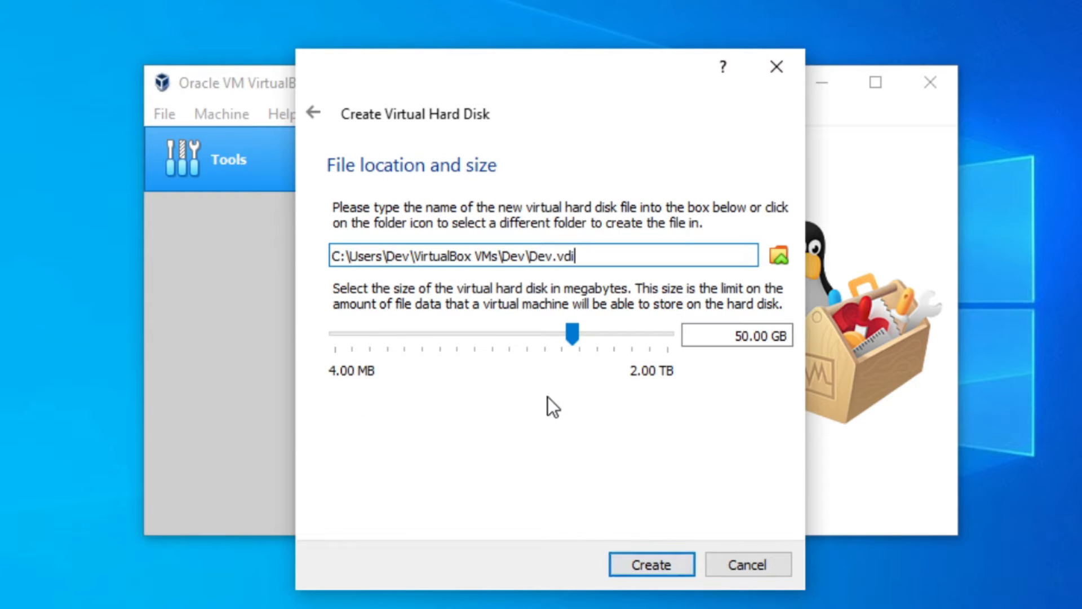
pyautogui.moveTo(564, 342)
pyautogui.mouseDown()
pyautogui.moveTo(510, 337)
pyautogui.moveTo(548, 330)
pyautogui.mouseUp()
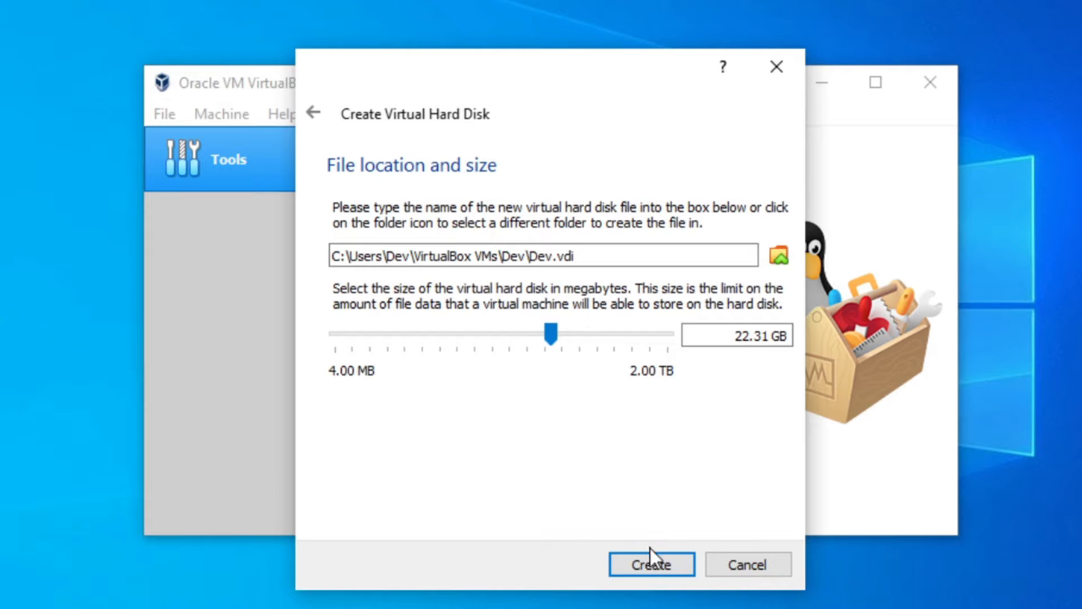
pyautogui.click(653, 562)
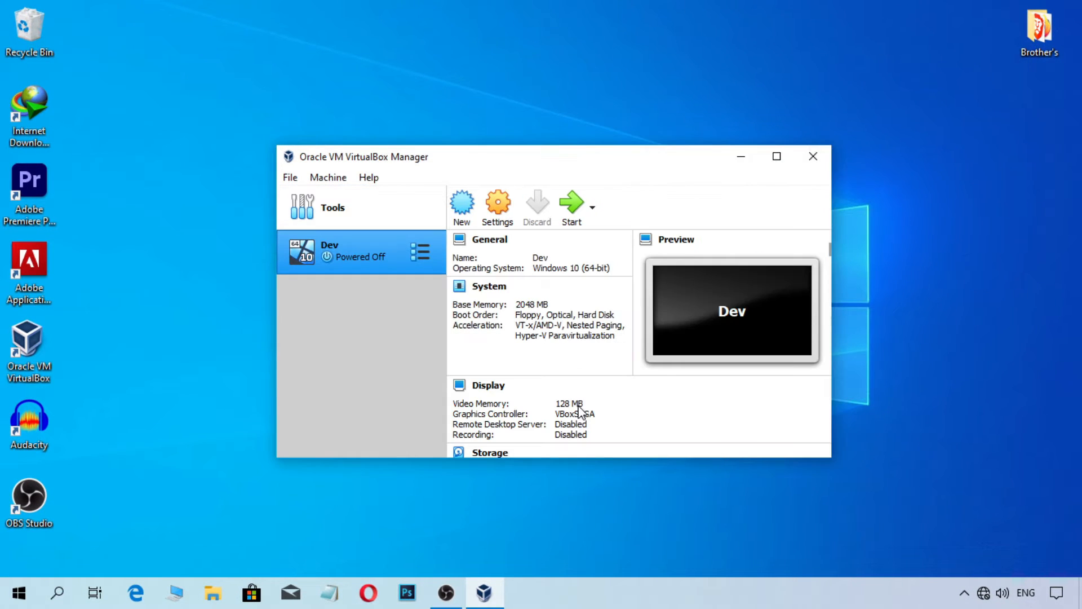
# Open the settings of the newly created virtual machine
pyautogui.click(431, 252)
pyautogui.click(378, 256)
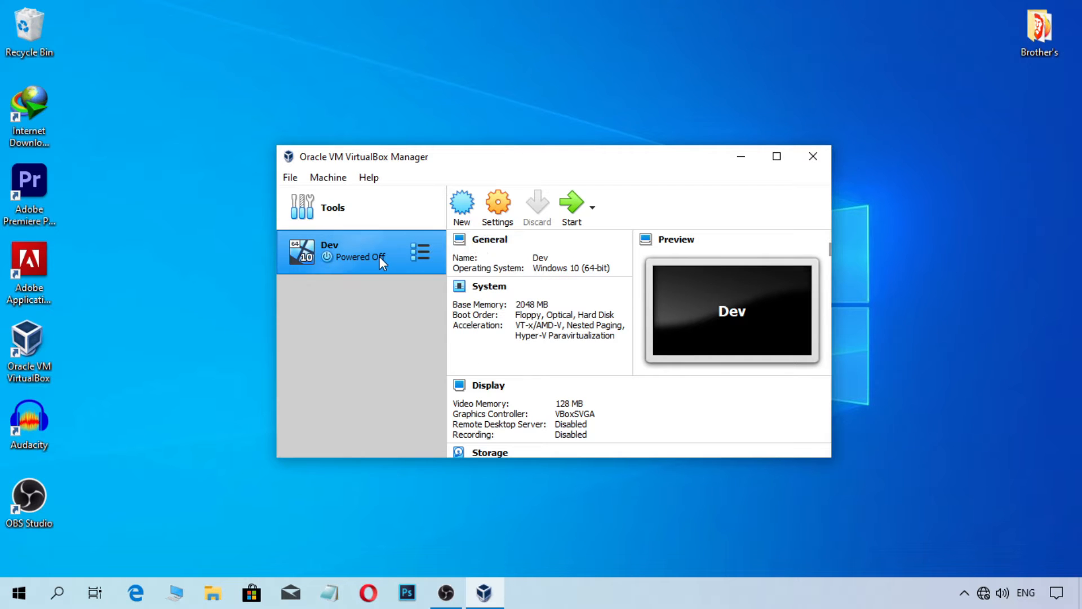
pyautogui.click(500, 200)
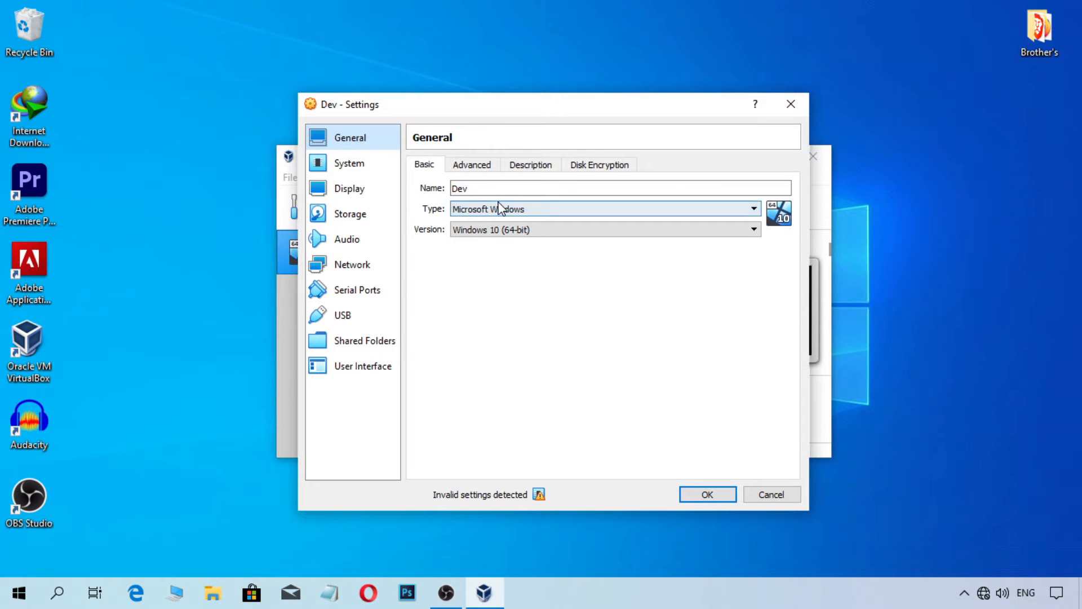
# Look through the virtual machine's system, display, storage, shared folders, user interface and audio settings
pyautogui.click(375, 169)
pyautogui.click(370, 187)
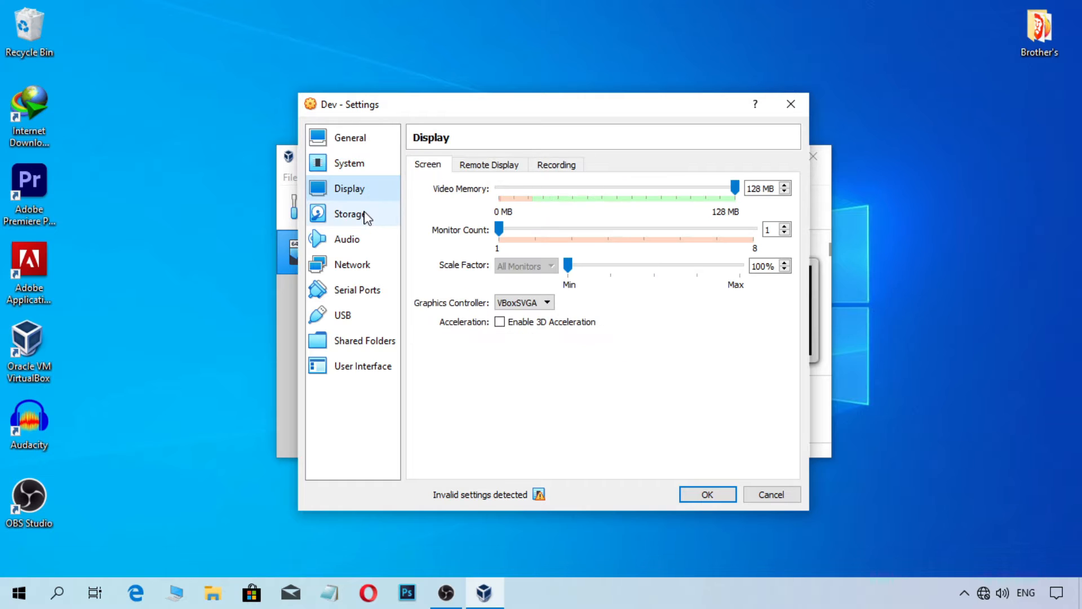
pyautogui.click(365, 215)
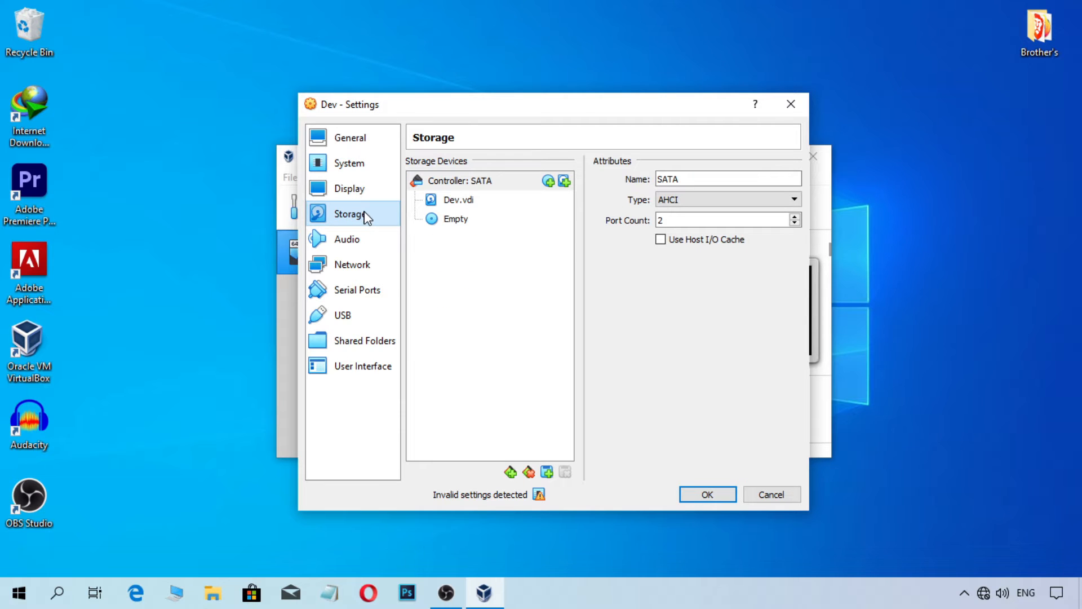
pyautogui.click(444, 223)
pyautogui.click(467, 201)
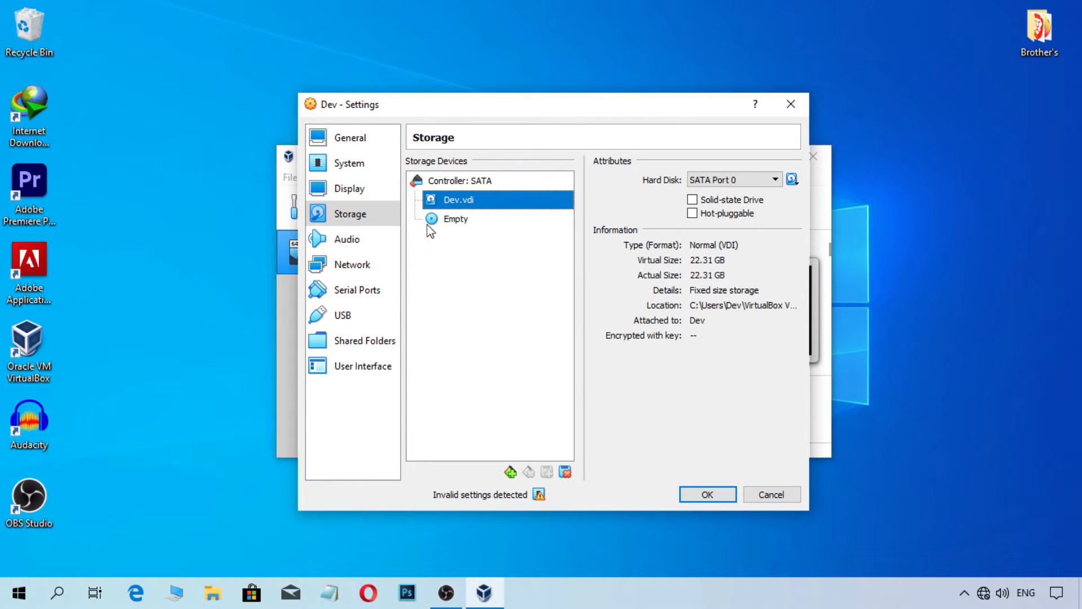
pyautogui.click(371, 341)
pyautogui.click(378, 364)
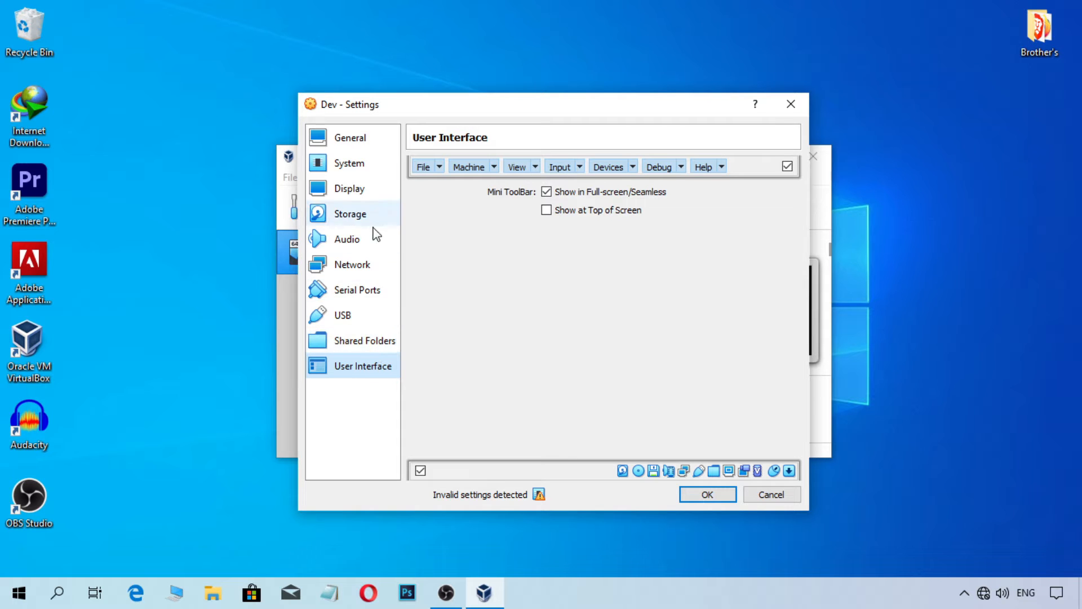
pyautogui.click(361, 190)
pyautogui.click(357, 238)
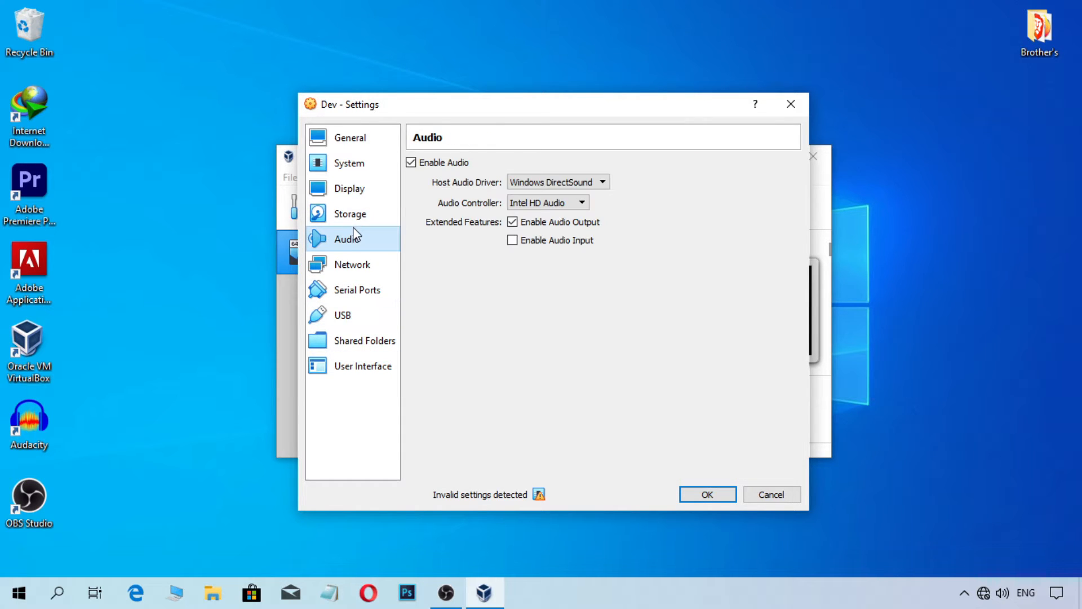
# Load the 21996.1.210529-1541.co_release disc image from Downloads into the empty optical drive and save the virtual machine's settings
pyautogui.click(368, 220)
pyautogui.click(473, 223)
pyautogui.click(707, 179)
pyautogui.click(708, 179)
pyautogui.click(793, 180)
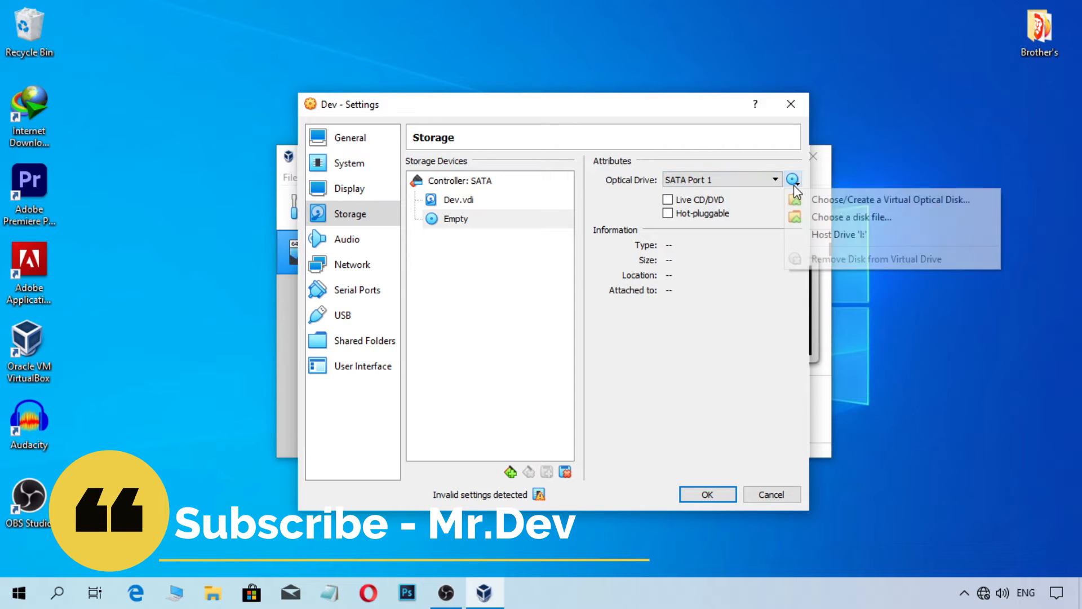
pyautogui.click(819, 217)
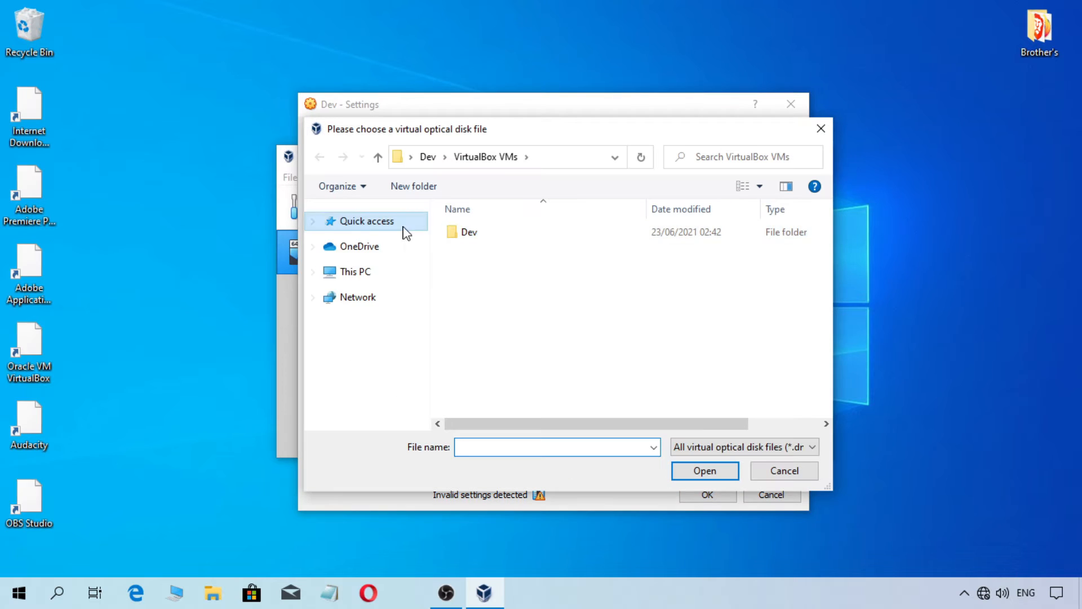
pyautogui.click(357, 263)
pyautogui.click(465, 258)
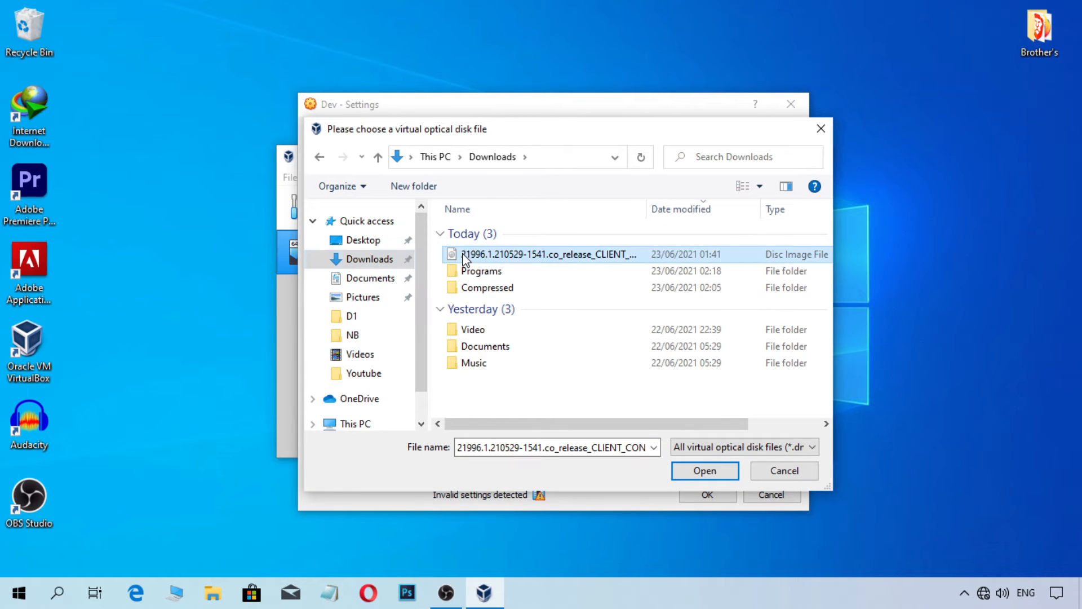
pyautogui.doubleClick(477, 258)
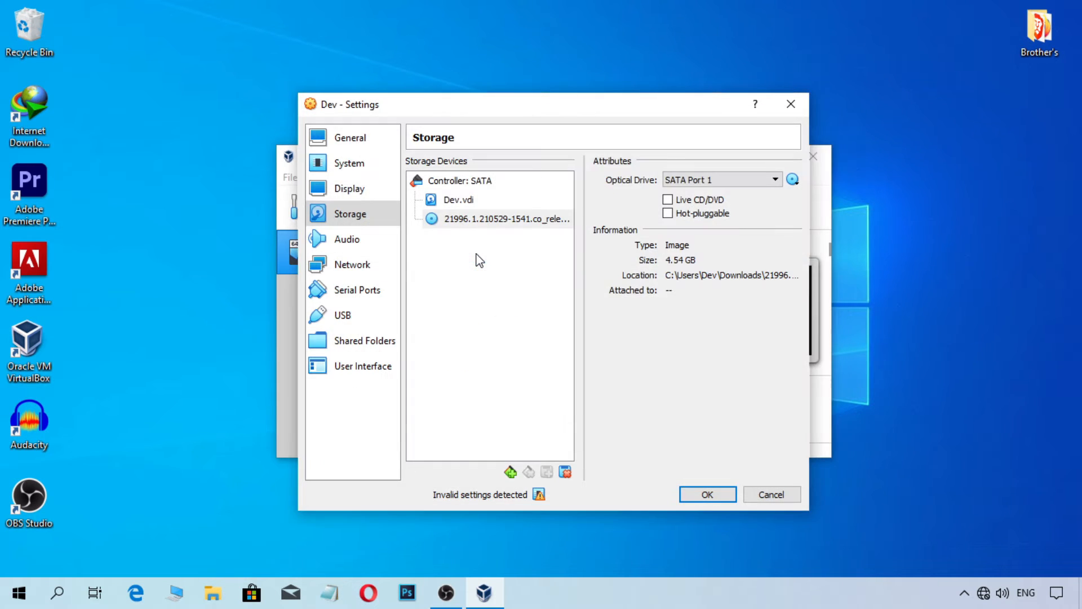
pyautogui.click(703, 495)
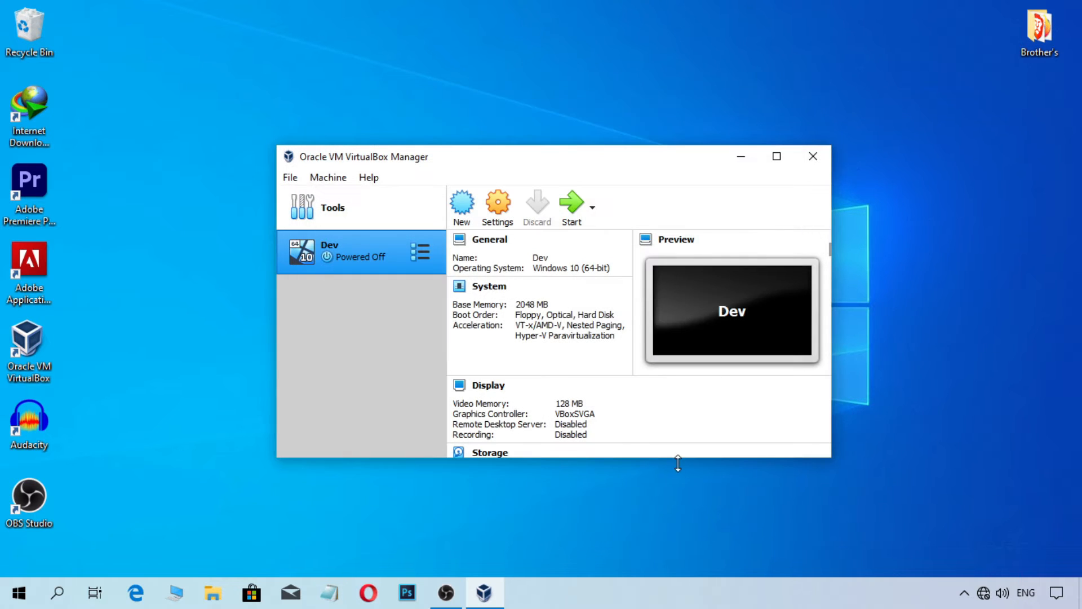
# Start the virtual machine with the Windows disc image as its start-up disk
pyautogui.click(573, 213)
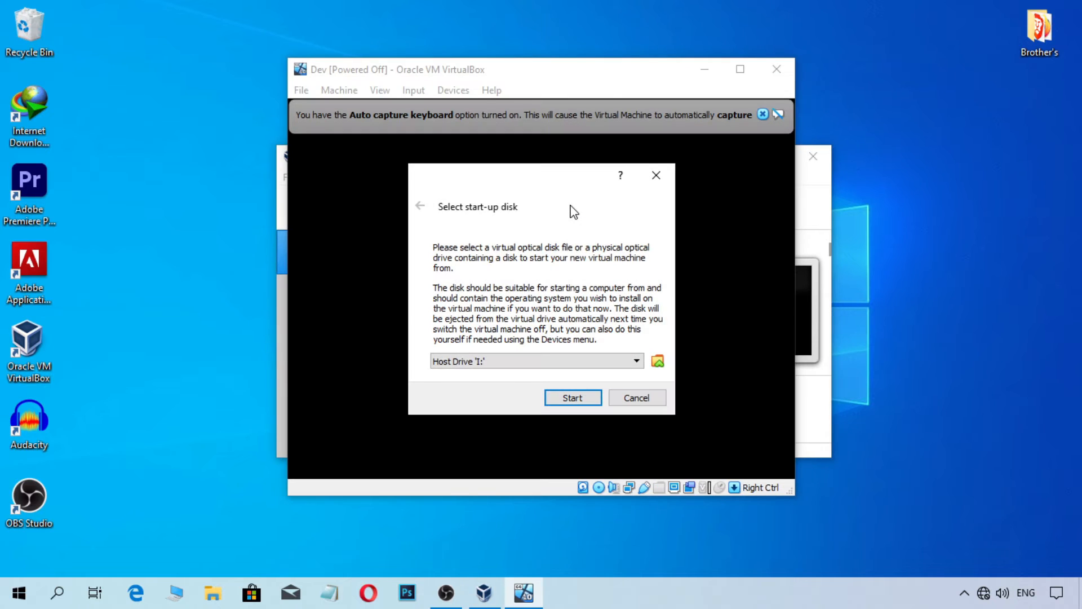
pyautogui.click(586, 364)
pyautogui.click(587, 387)
pyautogui.click(573, 399)
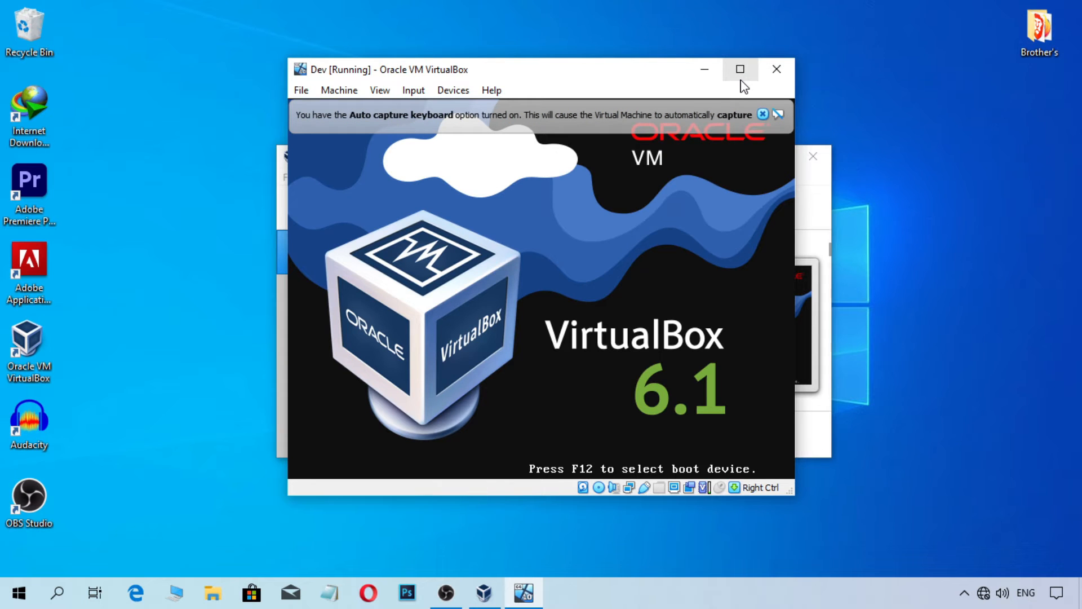
# Maximize the running virtual machine's window and dismiss the keyboard capture and mouse pointer integration notices
pyautogui.click(741, 79)
pyautogui.moveTo(654, 7); pyautogui.dragTo(783, 19)
pyautogui.click(915, 57)
pyautogui.click(892, 12)
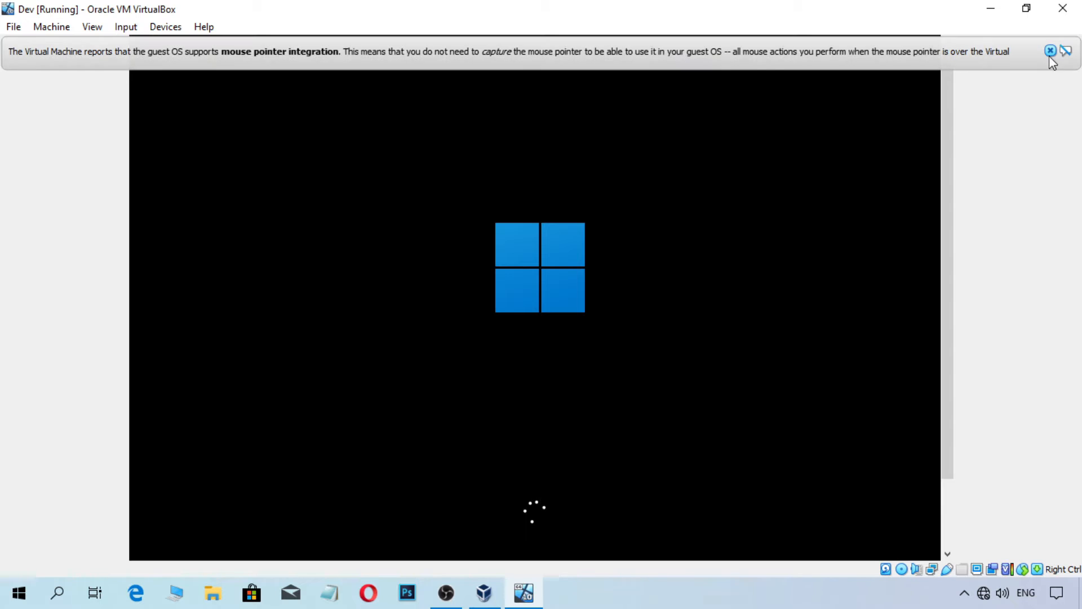
pyautogui.click(1050, 51)
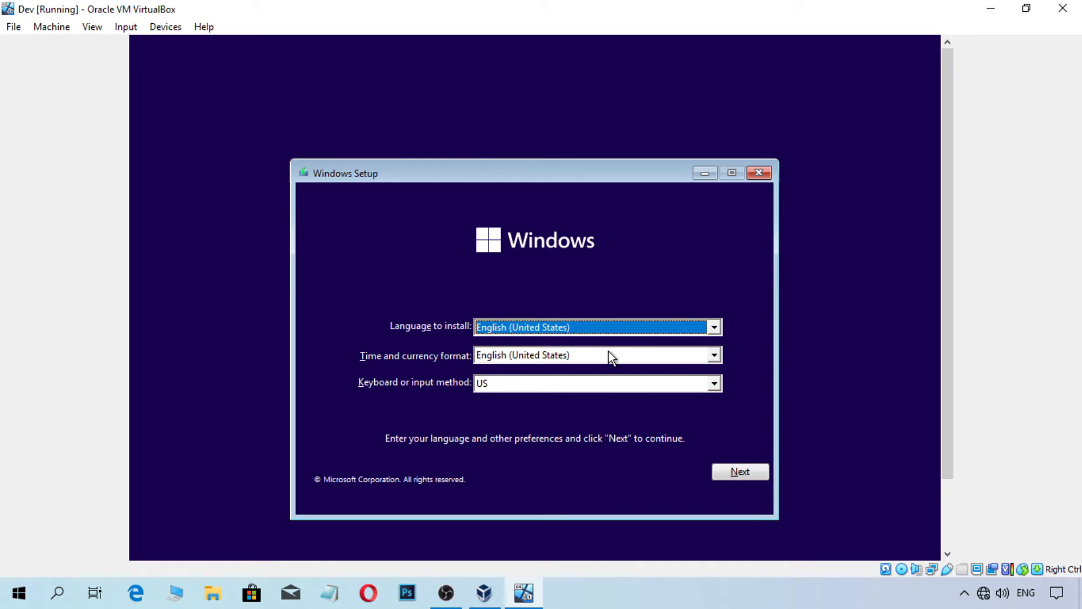
# Start the Windows installation with English (United States) as language and format, and the US keyboard
pyautogui.click(733, 473)
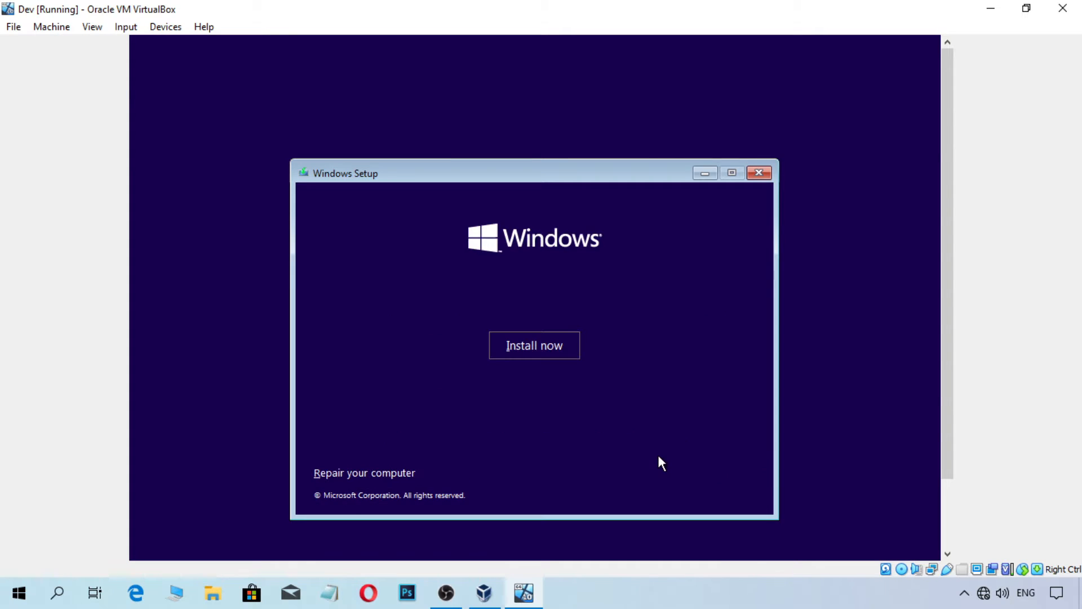
pyautogui.click(552, 347)
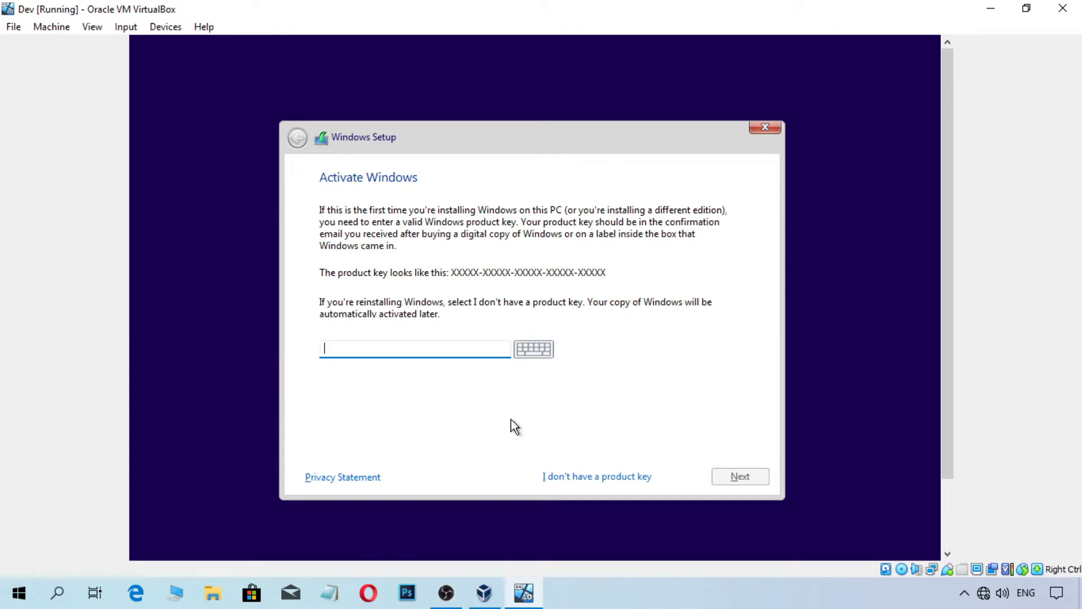
# Continue without a product key and choose Windows 11 Pro as the operating system to install
pyautogui.click(608, 479)
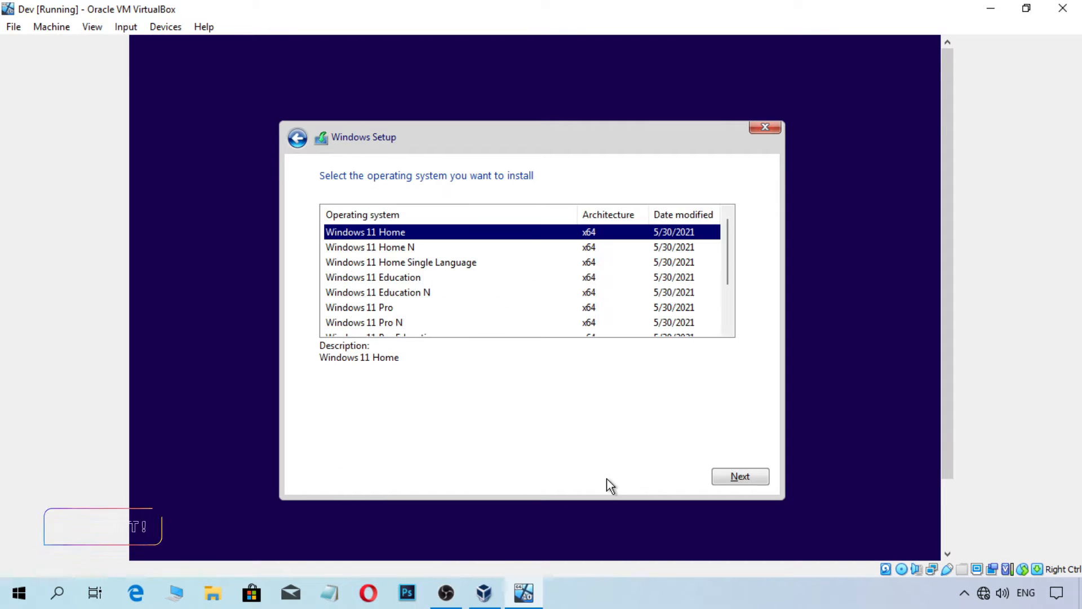
pyautogui.click(372, 298)
pyautogui.click(372, 308)
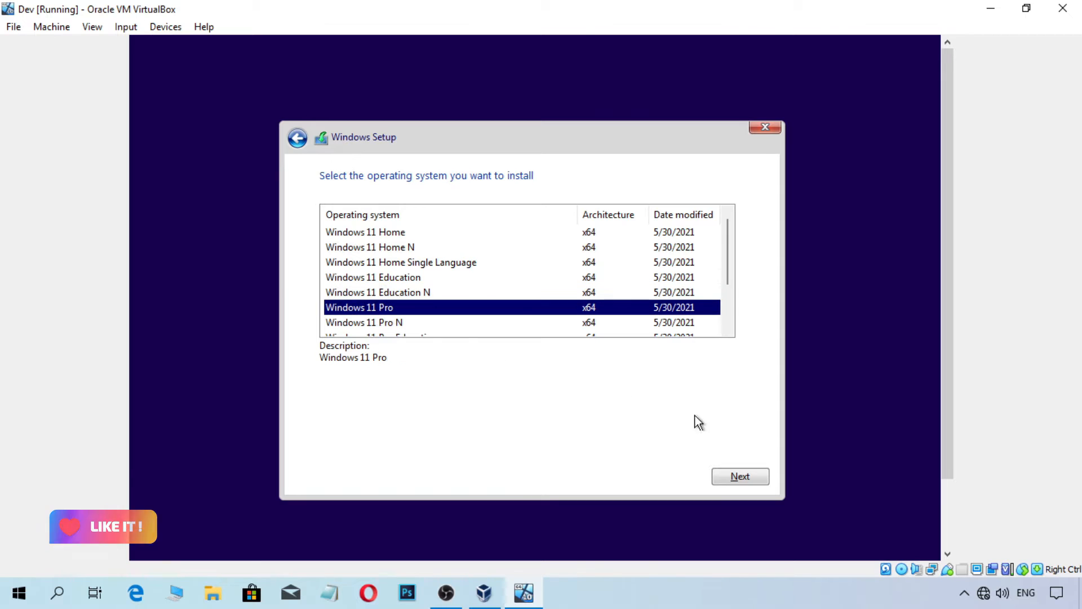
pyautogui.click(734, 473)
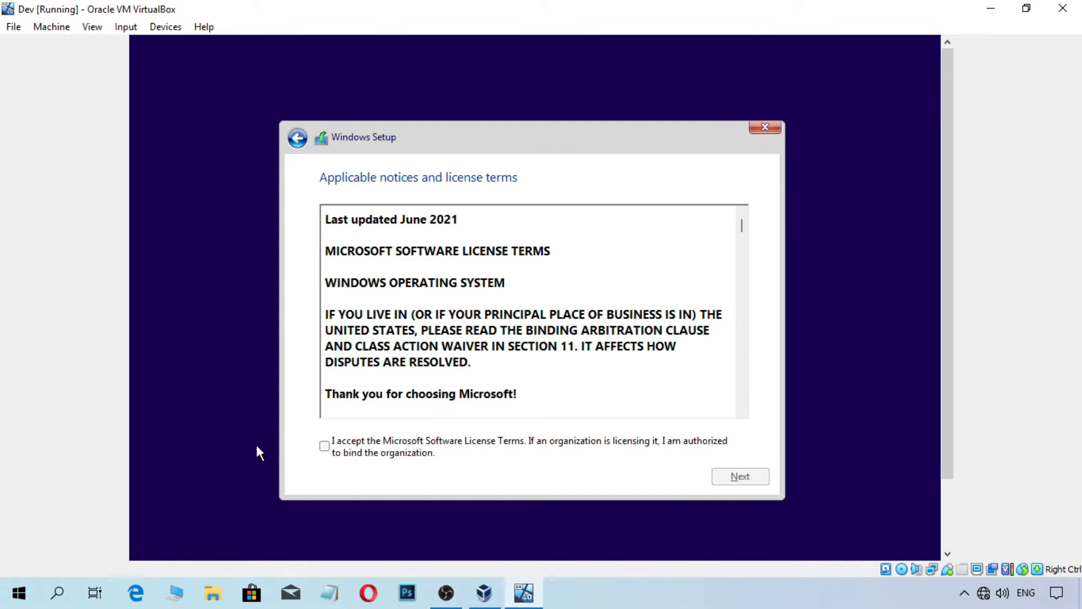
# Accept the Microsoft license terms and choose the custom installation of Windows only
pyautogui.click(458, 441)
pyautogui.click(754, 479)
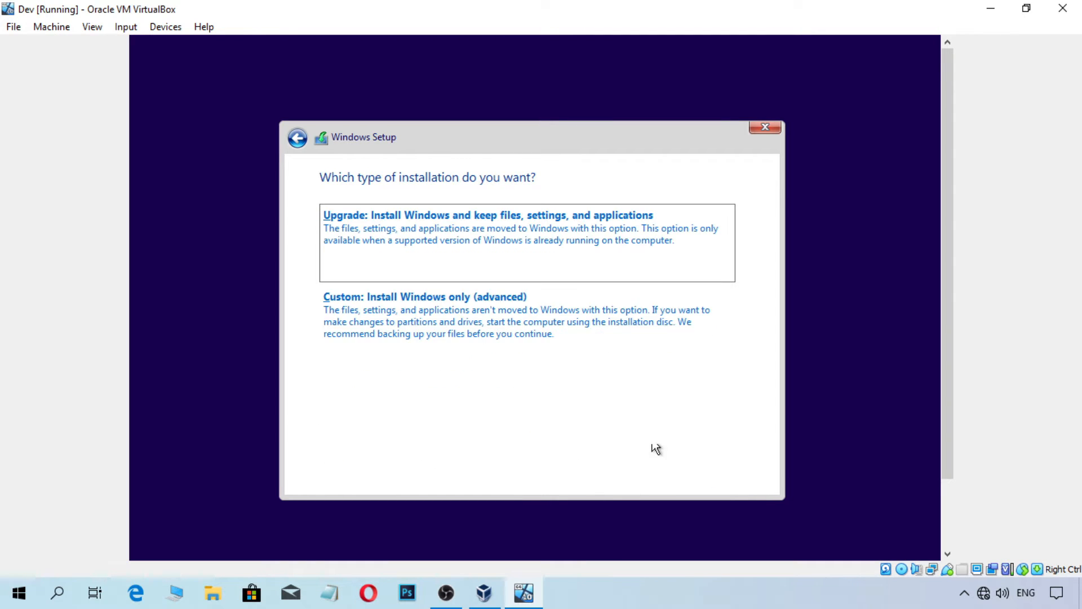
pyautogui.click(539, 350)
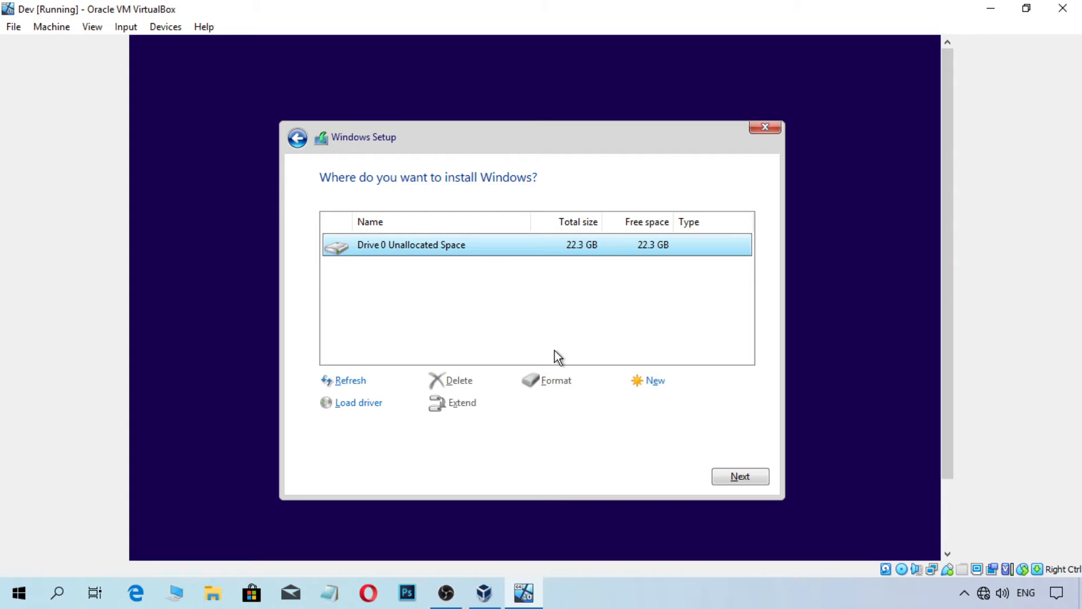
# Install Windows on the unallocated space of Drive 0
pyautogui.click(742, 477)
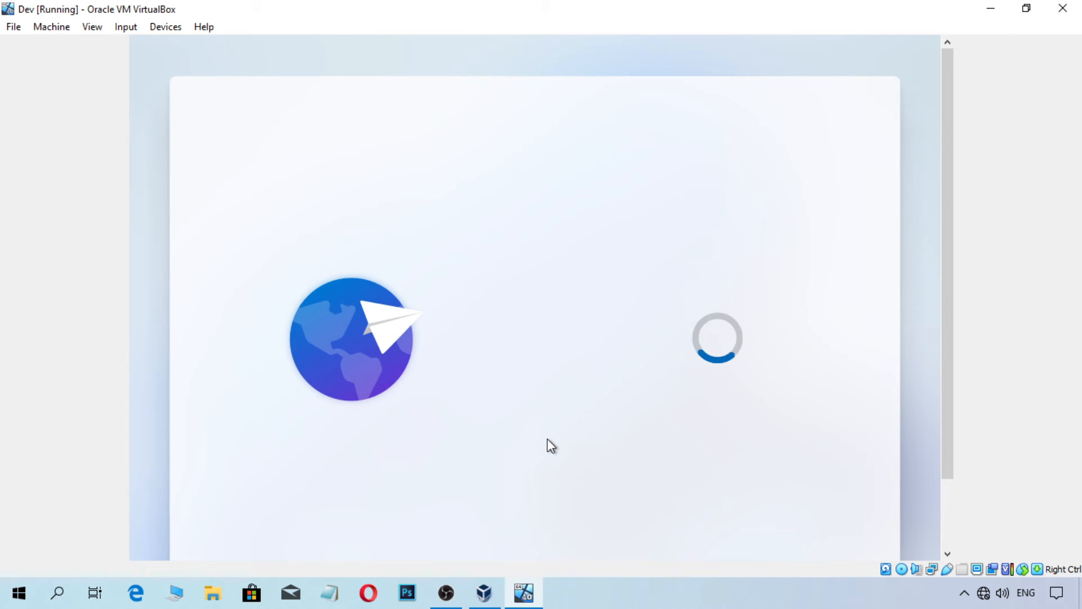
# Complete the account's security questions, including the third one, and continue the Windows setup
pyautogui.scroll(-3, 947, 172)
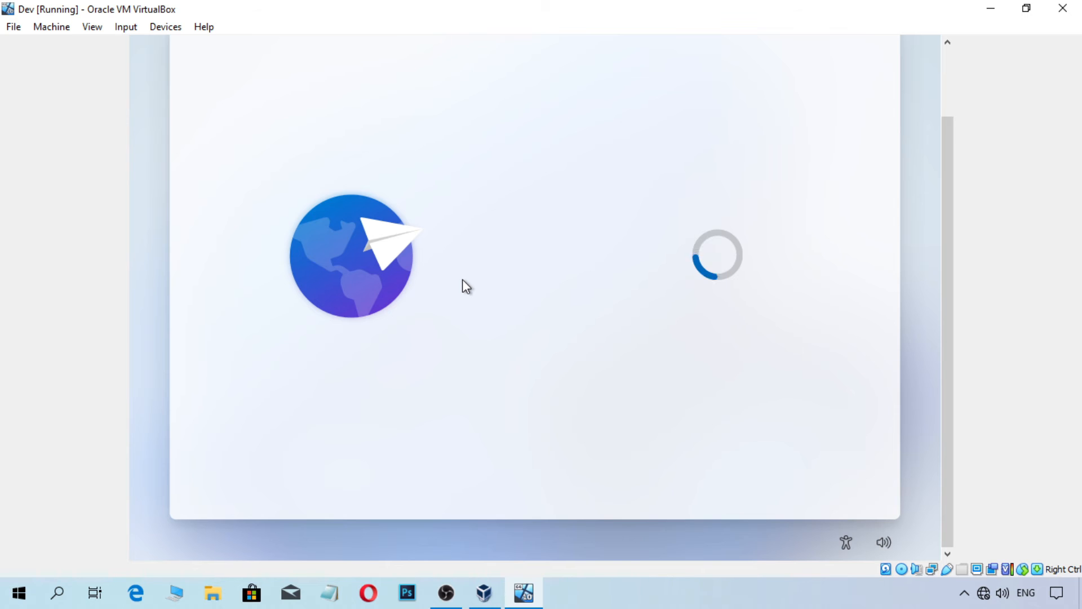
pyautogui.click(688, 466)
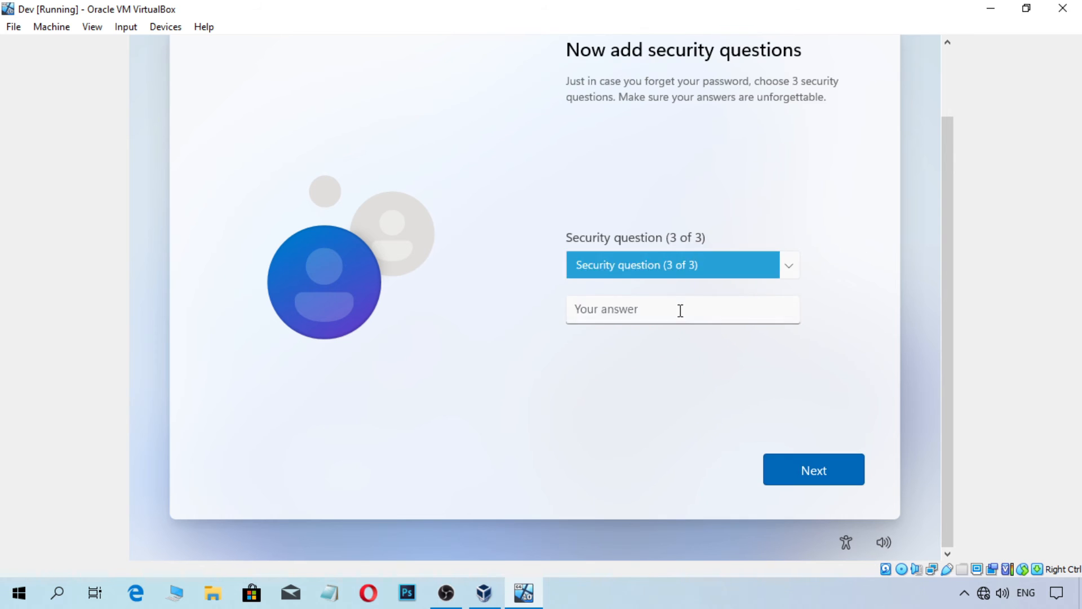
pyautogui.click(805, 468)
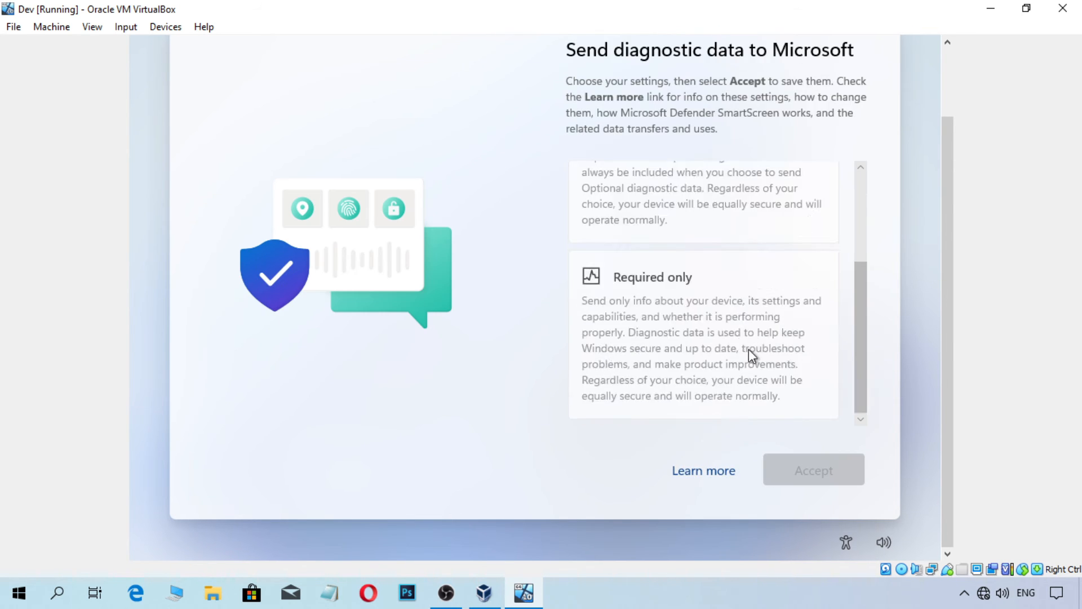
# Accept the Required only diagnostic data setting and allow apps to use the advertising ID
pyautogui.click(797, 464)
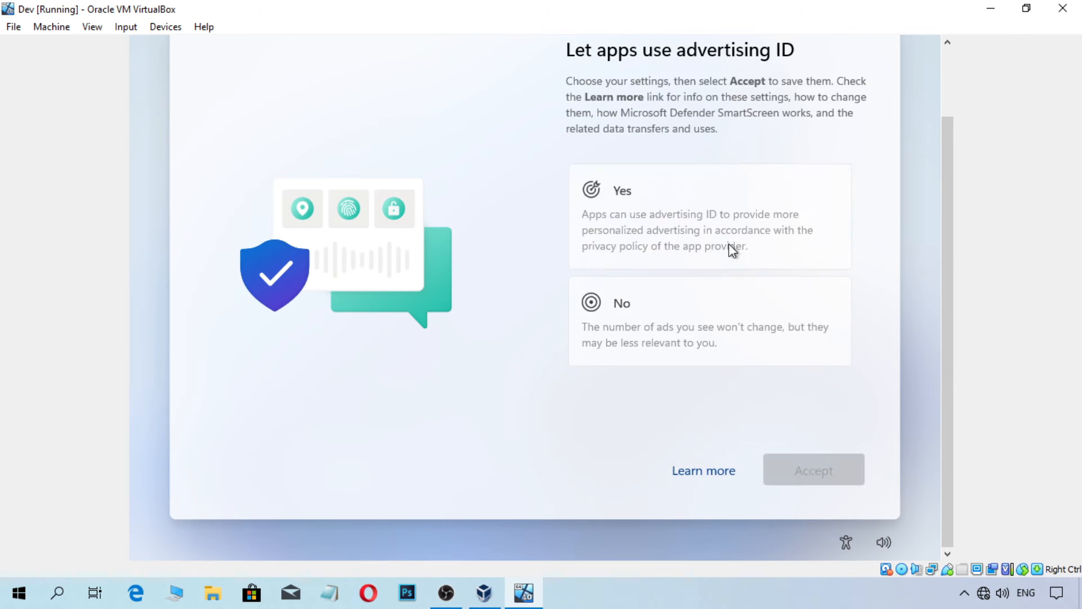
pyautogui.click(729, 244)
pyautogui.click(809, 465)
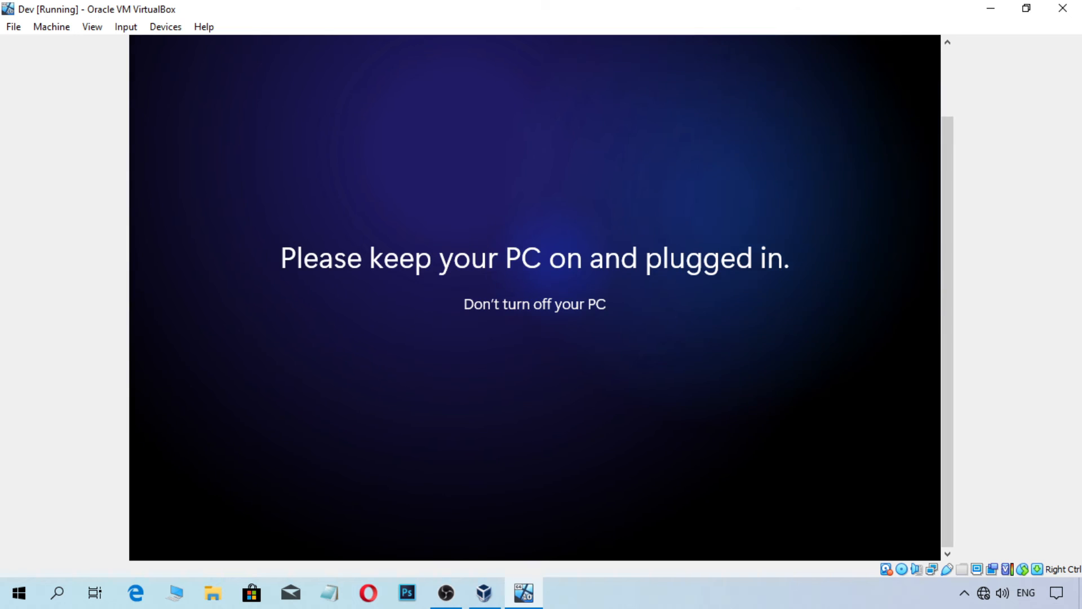
pyautogui.rightClick(902, 599)
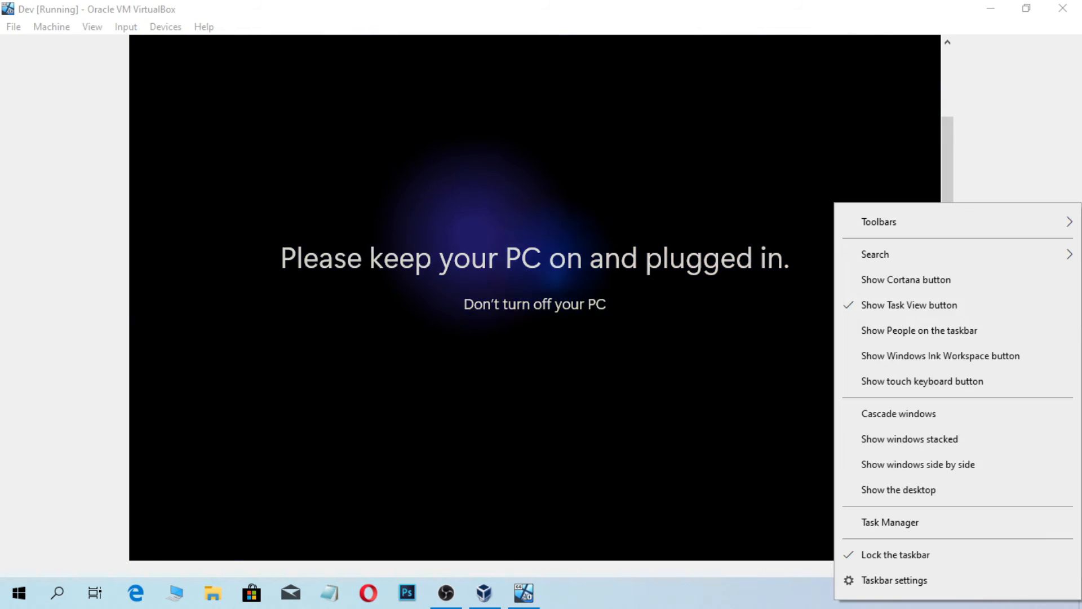
pyautogui.click(778, 383)
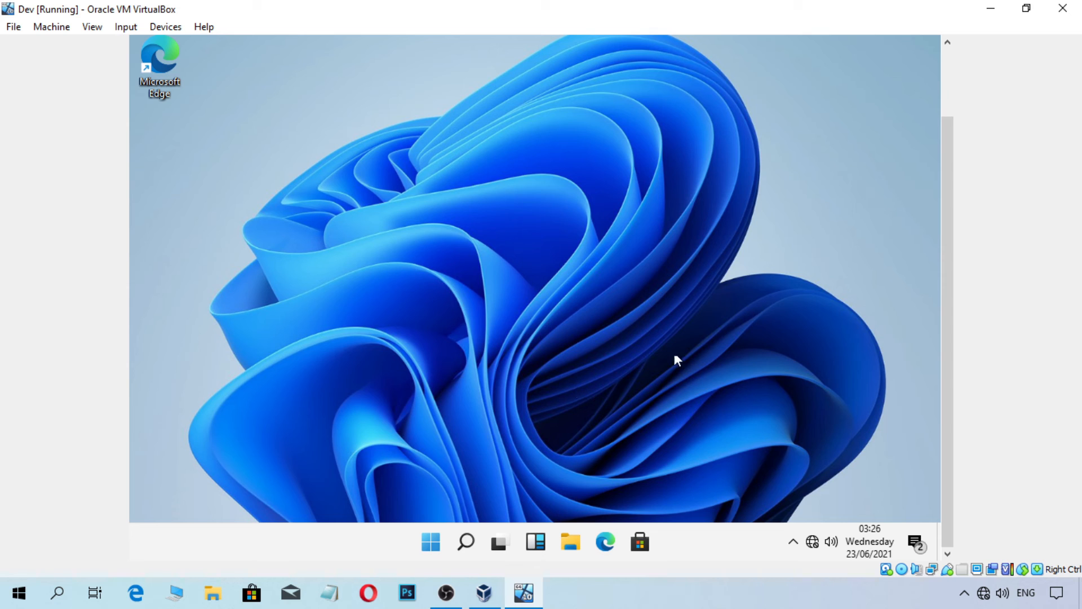
# Refresh the desktop of the newly installed Windows 11 and open File Explorer in it
pyautogui.rightClick(577, 386)
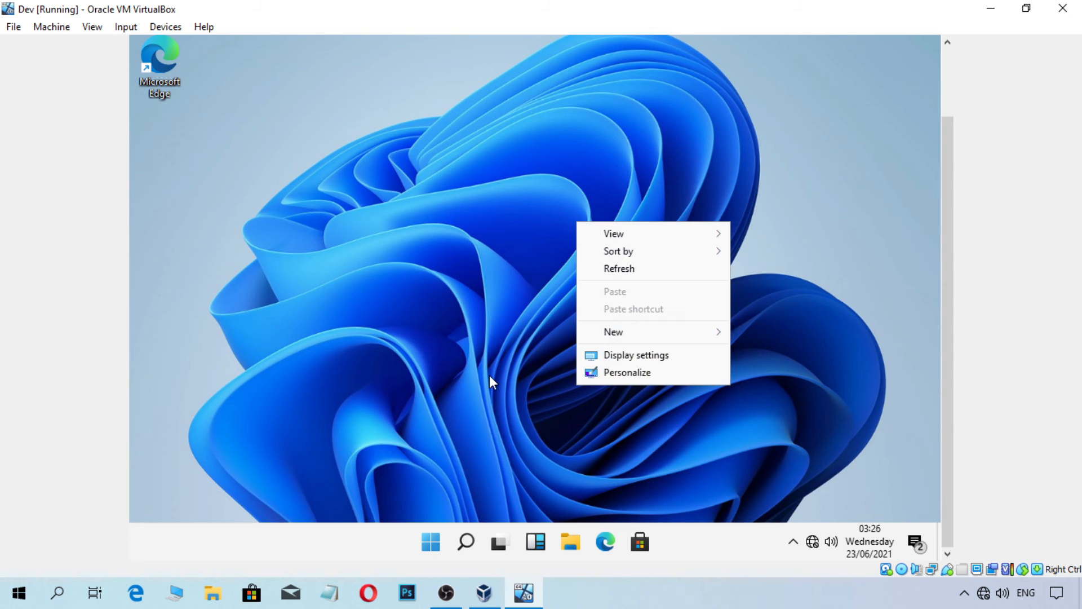
pyautogui.click(662, 269)
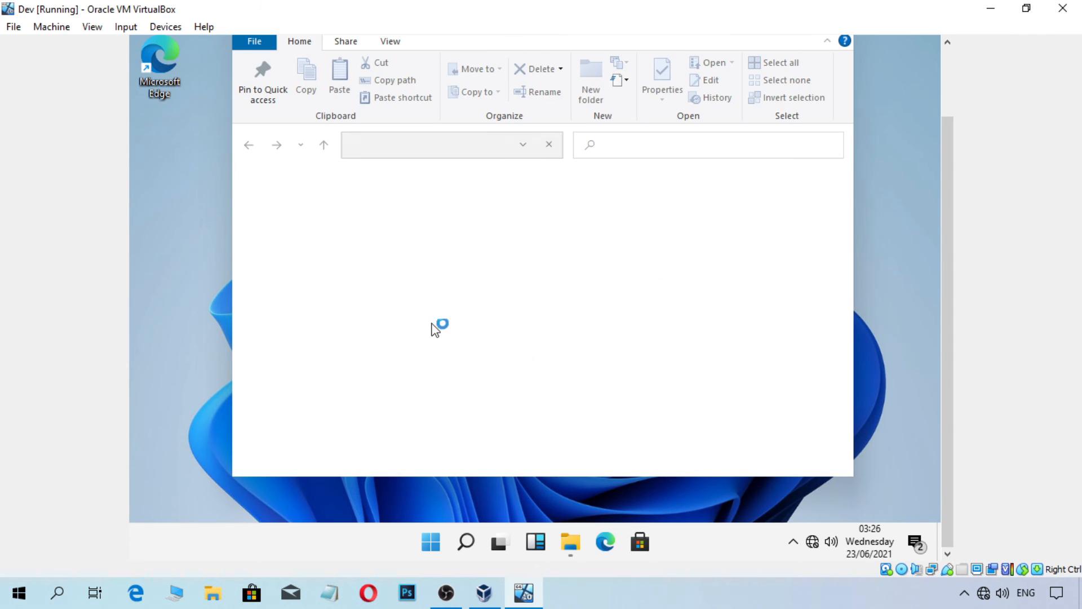